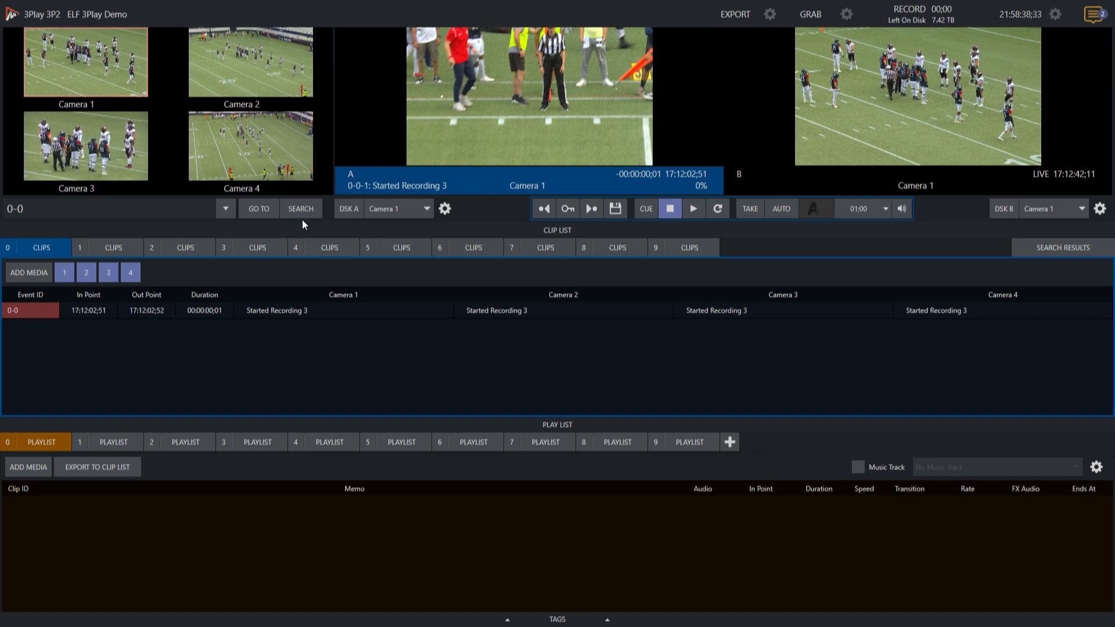
Step: Exit the running ELF 3Play Demo session, confirm the exit, and return to the home screen
mouse_move(224, 17)
click(41, 14)
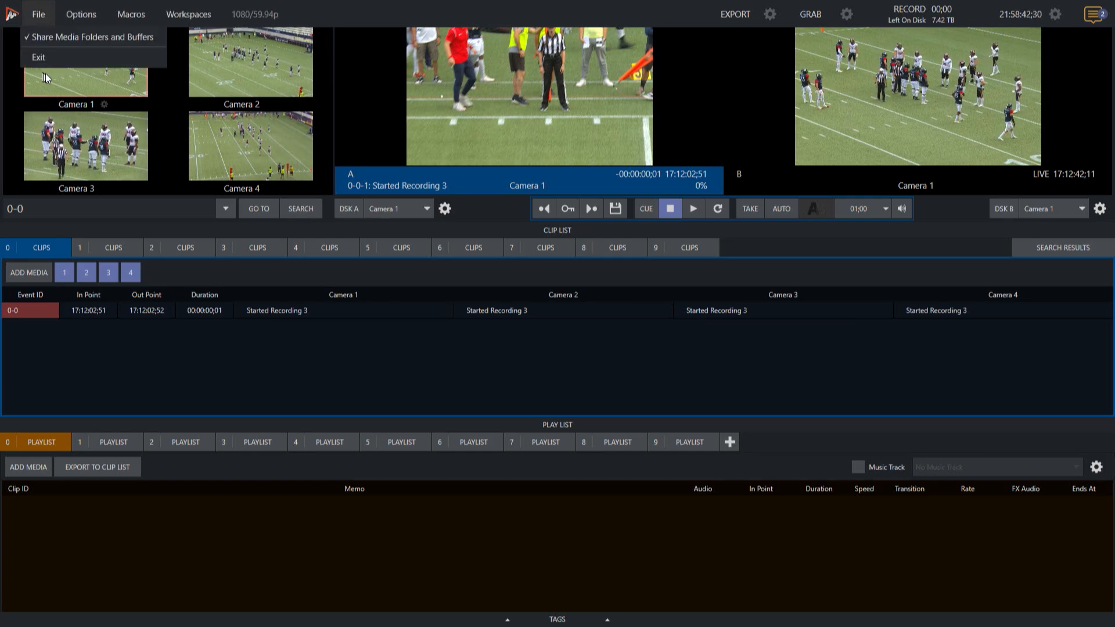
click(74, 57)
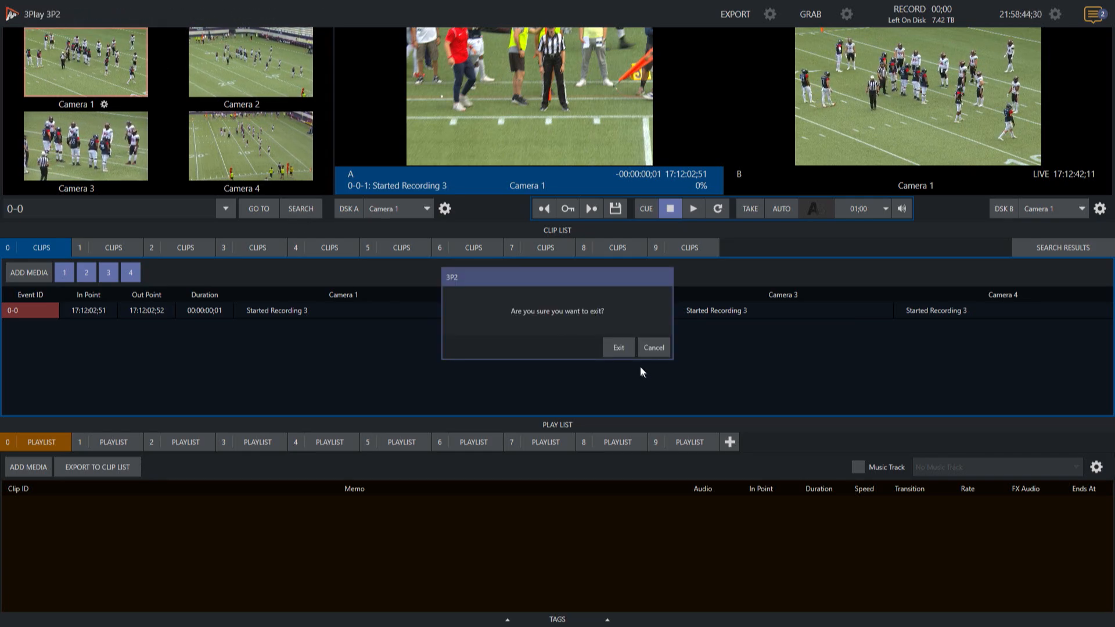
click(621, 350)
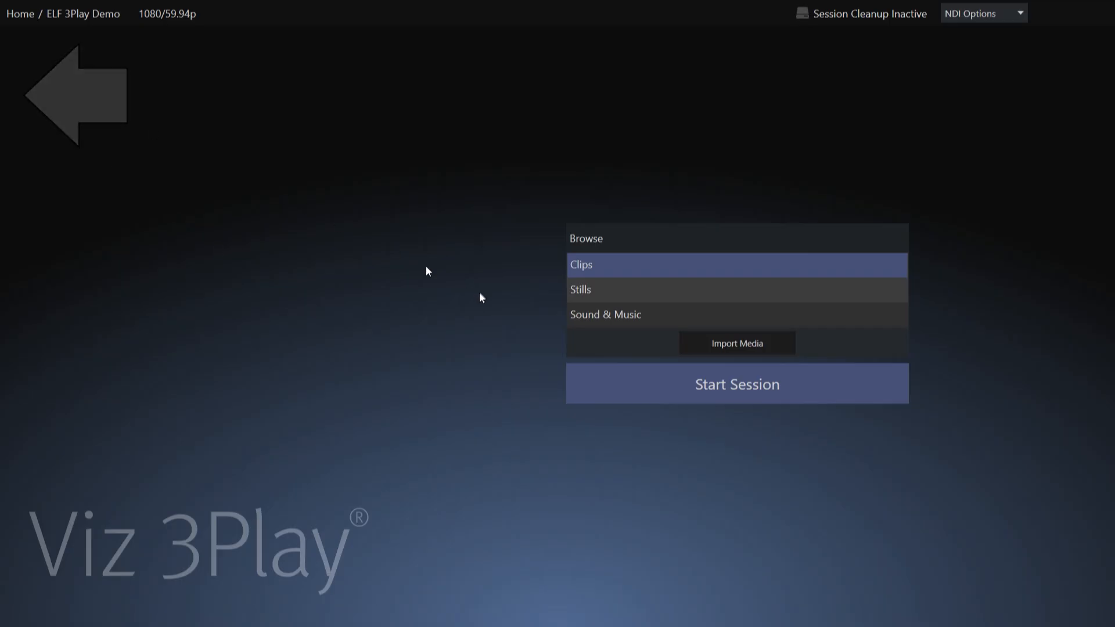
click(86, 97)
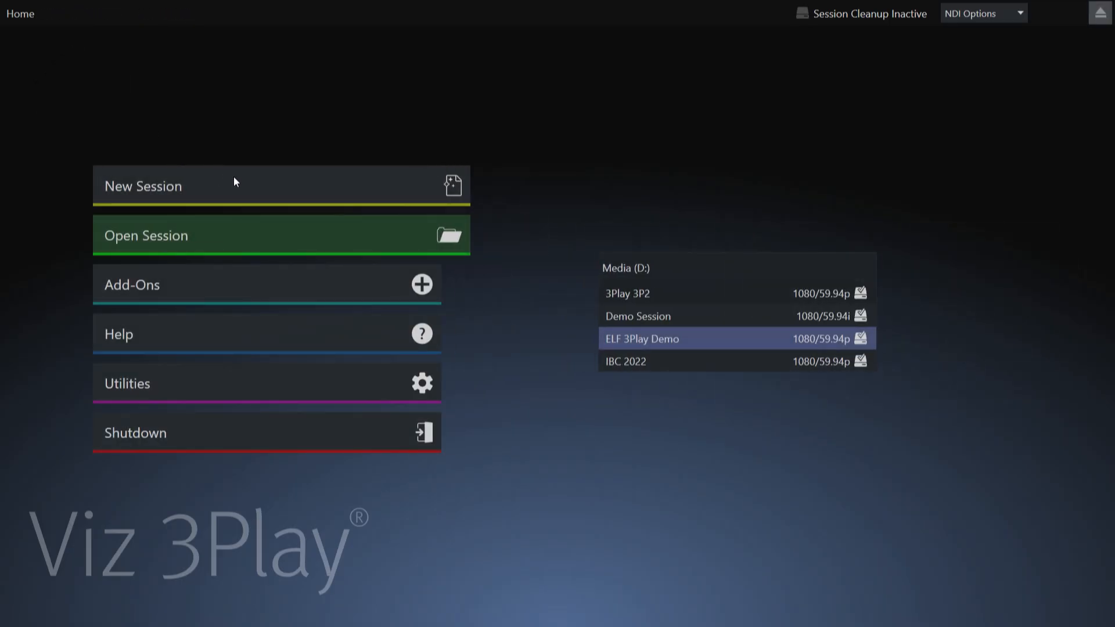
Step: Set up a new session named Tuesday Tutorial Example and check which session volumes are available
click(233, 178)
click(545, 123)
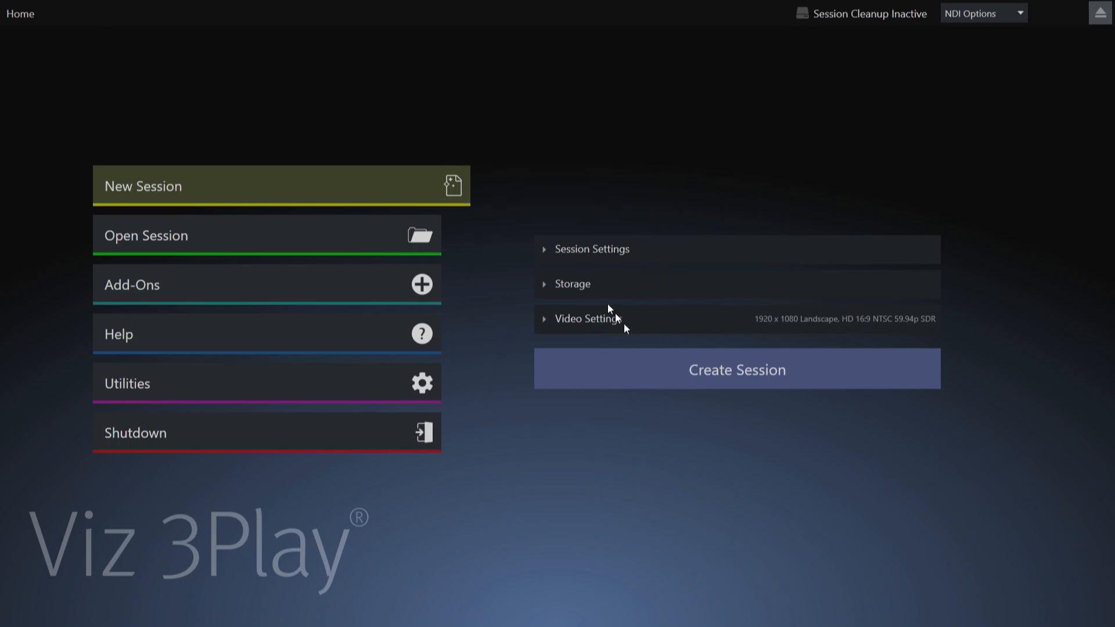
click(544, 249)
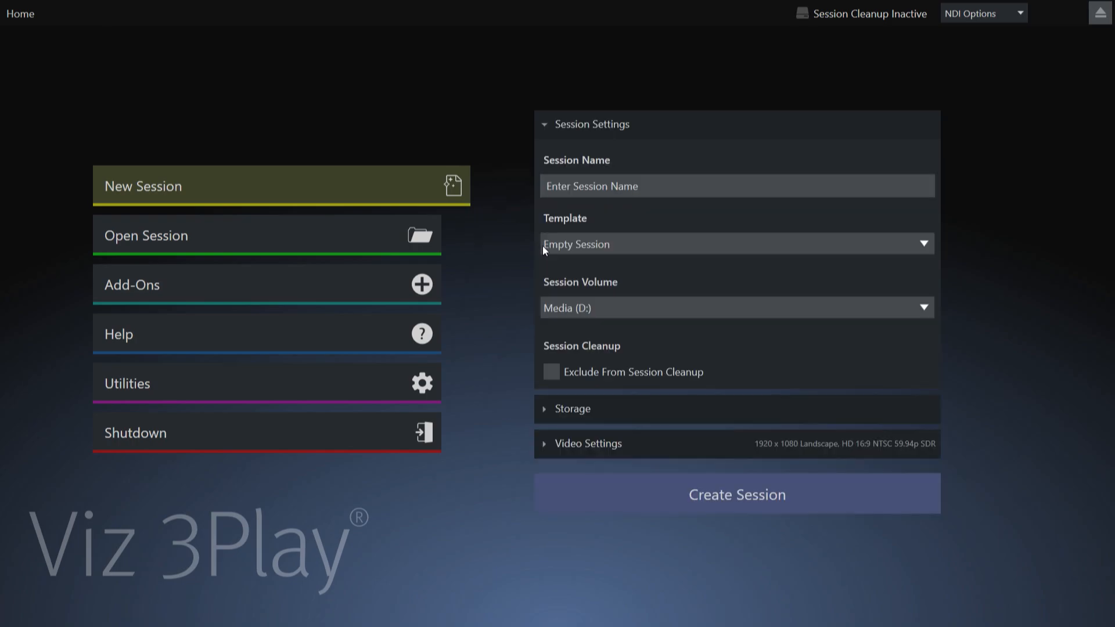
click(663, 186)
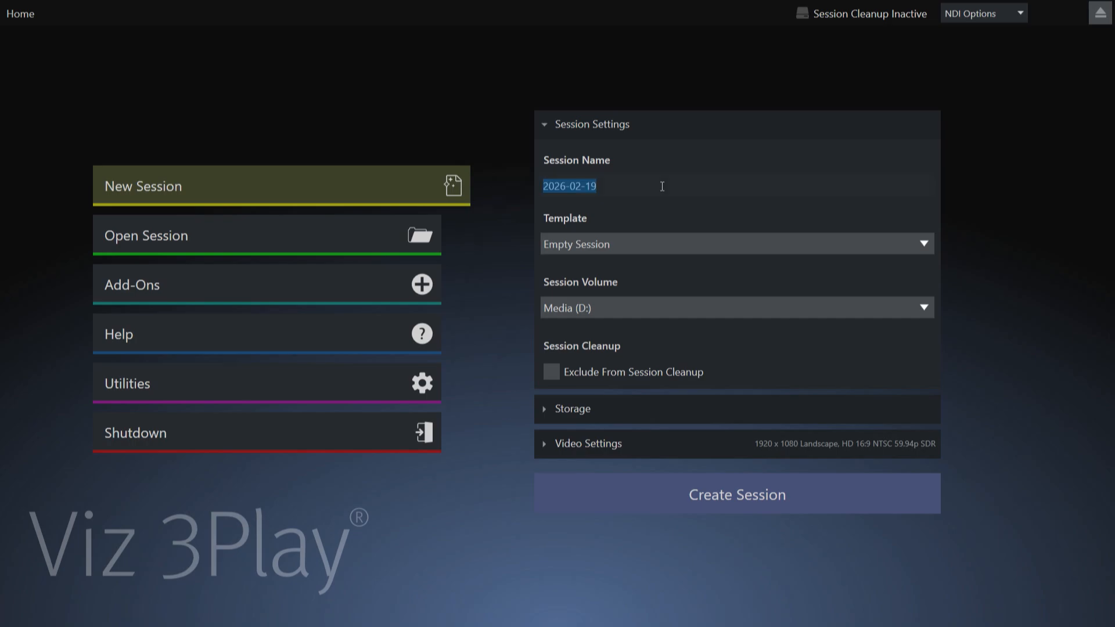
text(Tues)
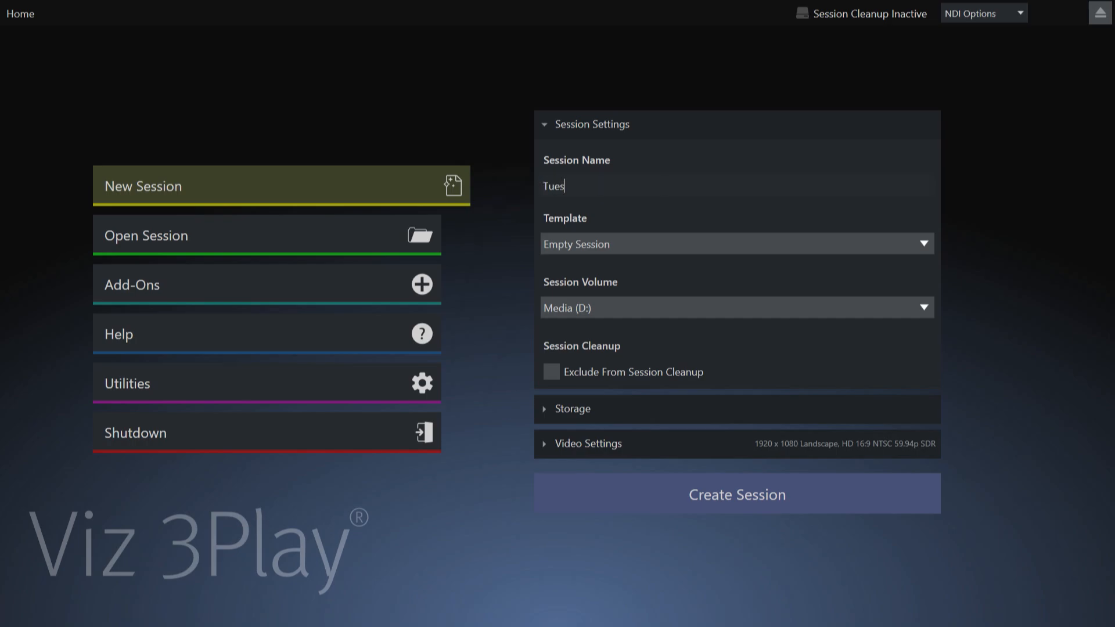
text(day Tutorial Example)
click(924, 311)
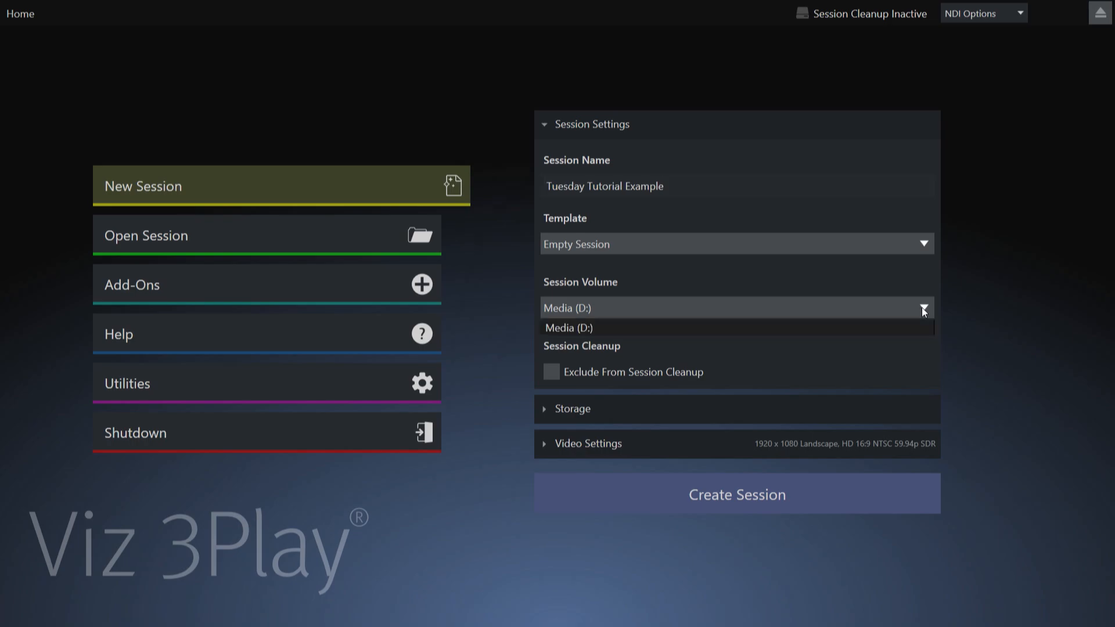
click(866, 273)
Step: Try the Redundant (4 Channel) record mode, checking its primary and backup volume choices for inputs 1, 2, and return to Standard (8 Channel)
click(543, 407)
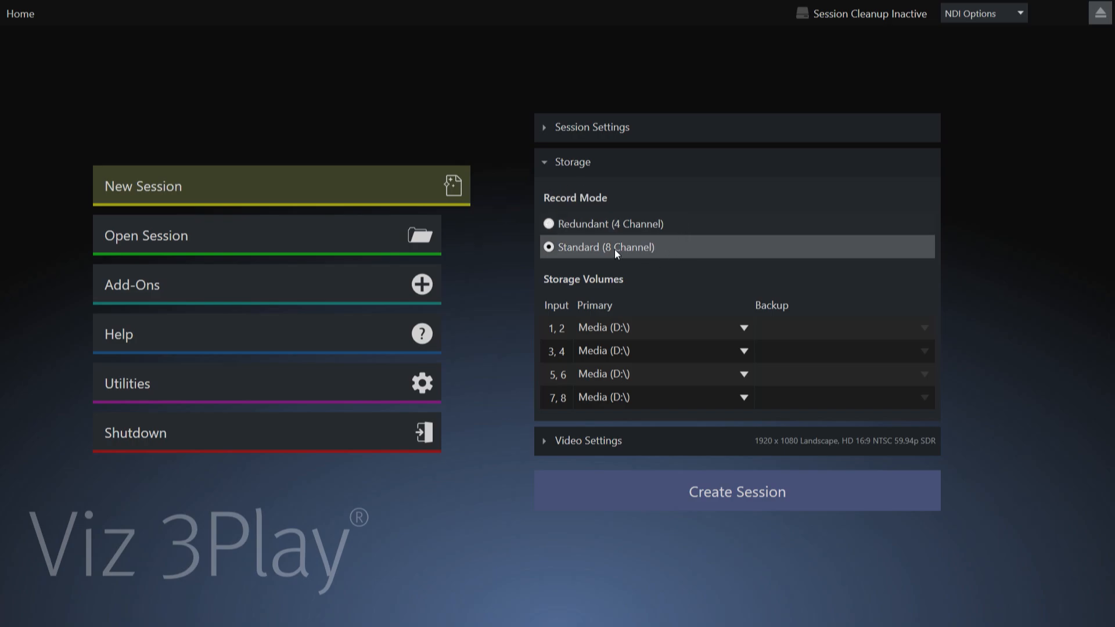
click(561, 225)
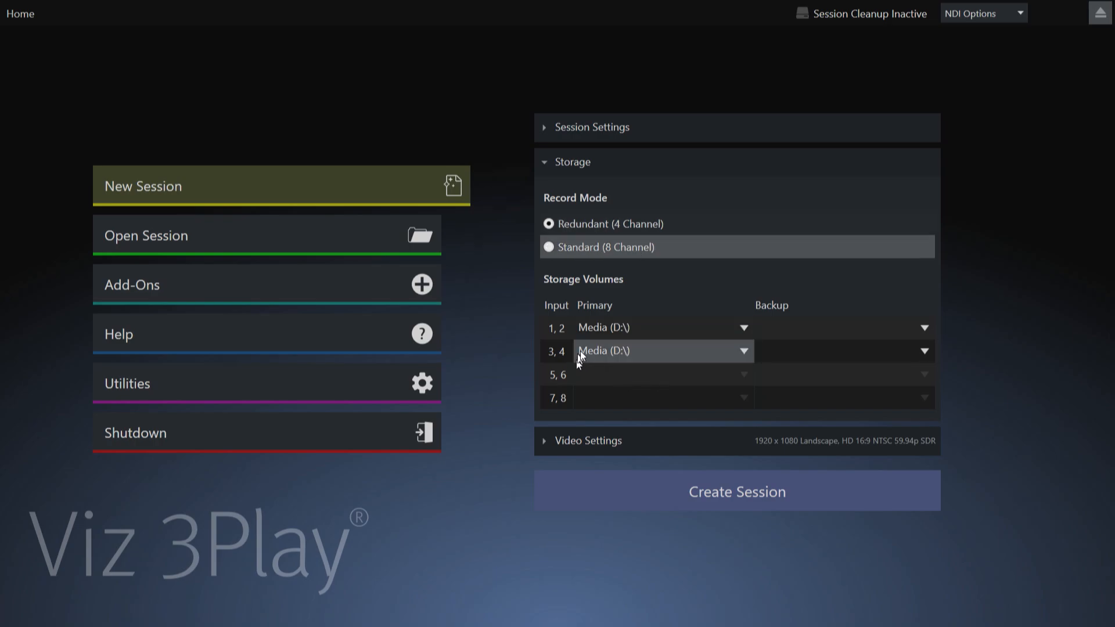
click(741, 323)
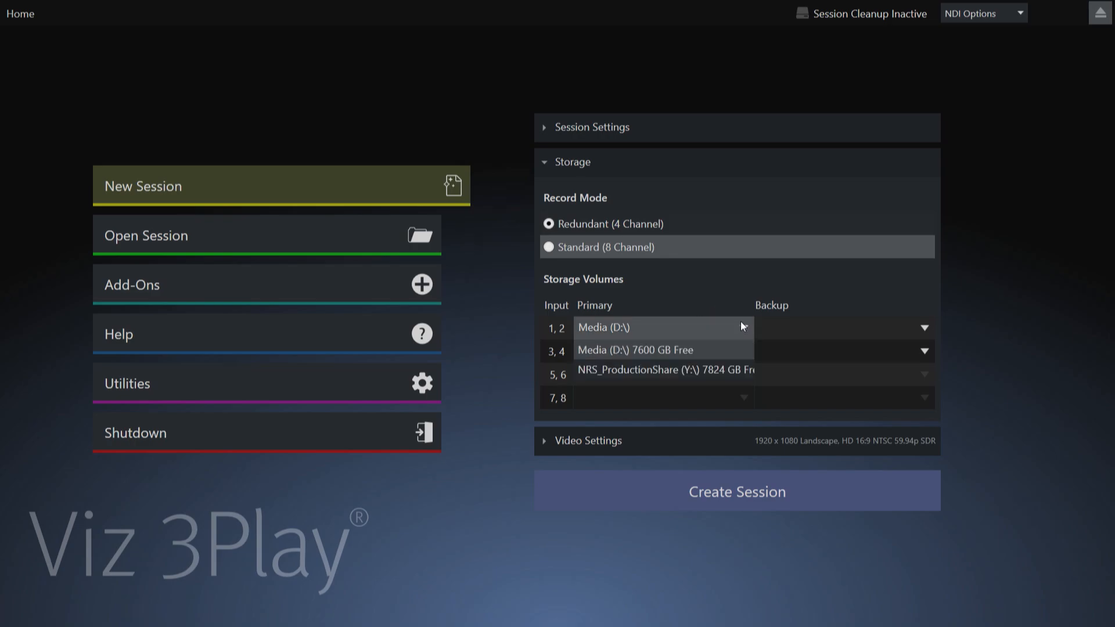
click(687, 287)
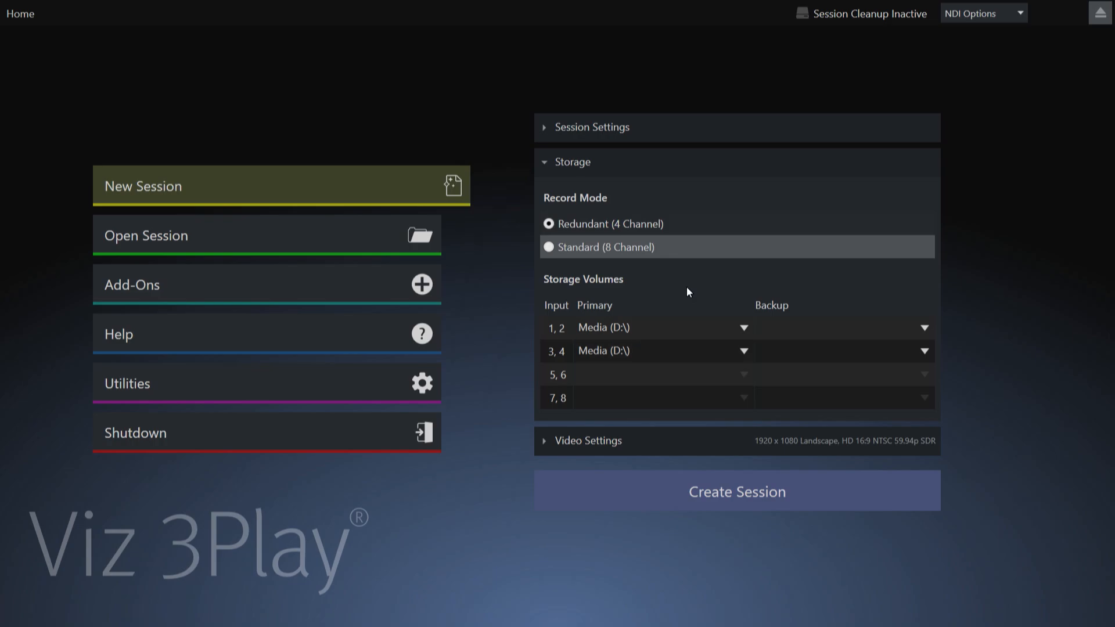
click(804, 328)
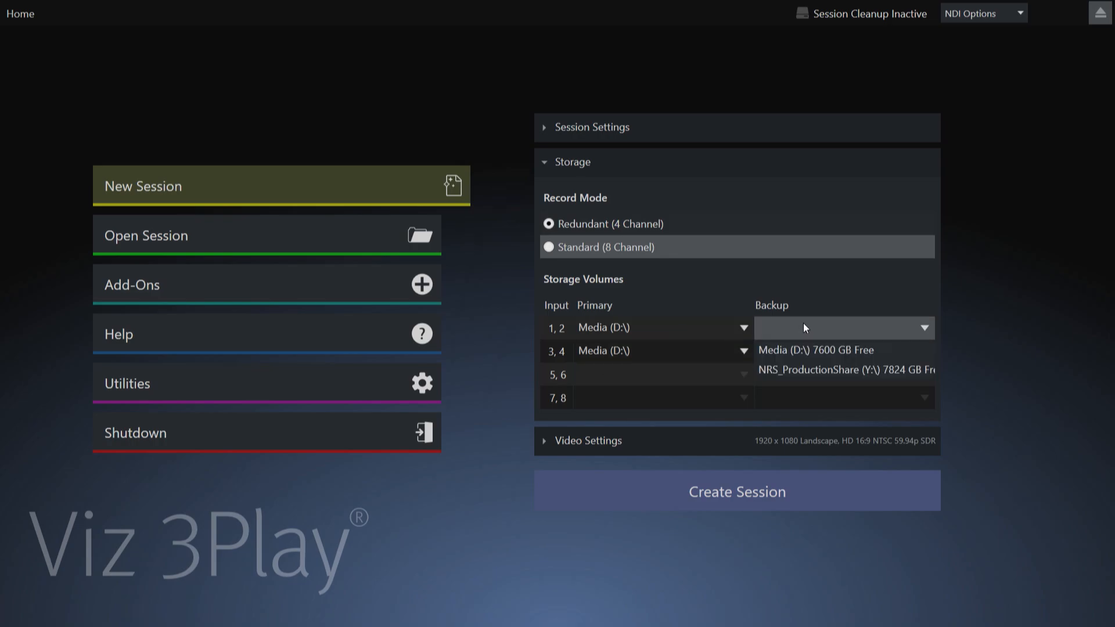
click(823, 293)
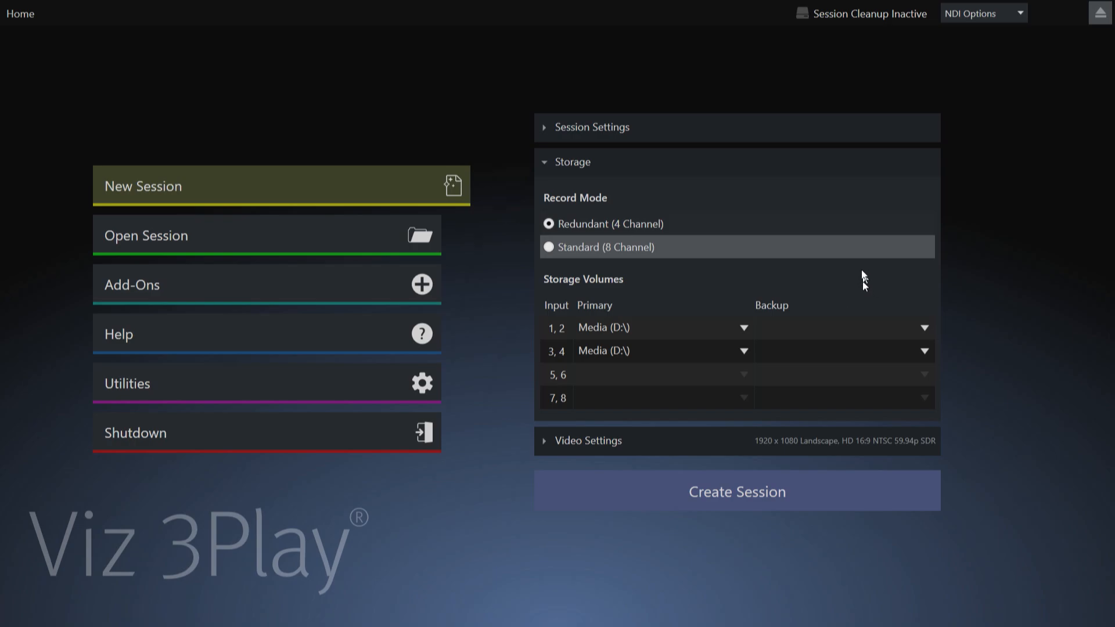
click(551, 248)
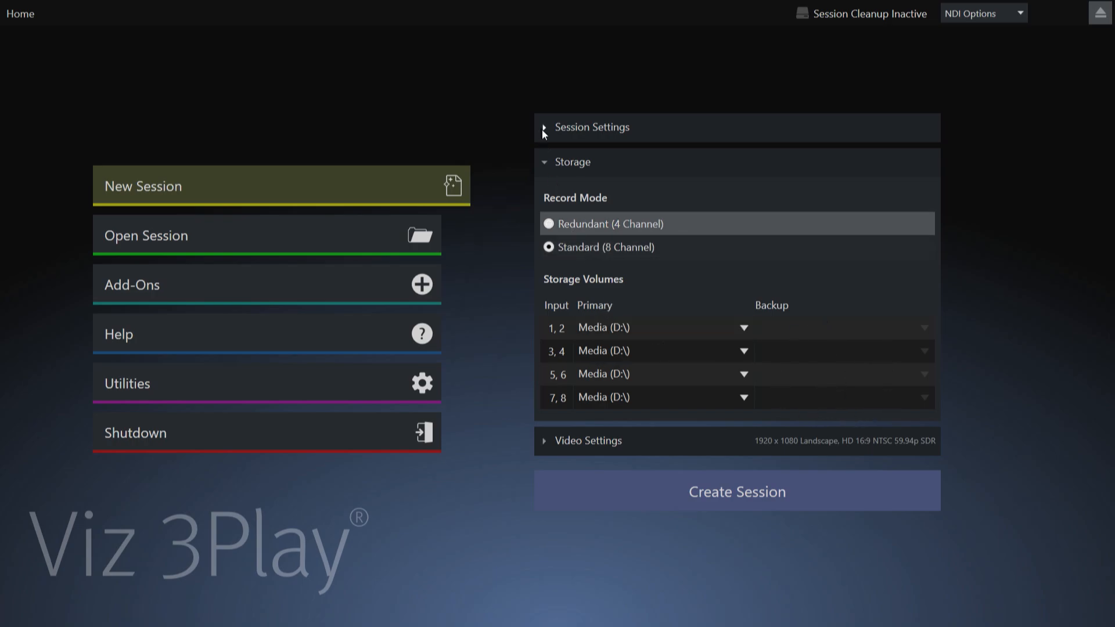
click(547, 165)
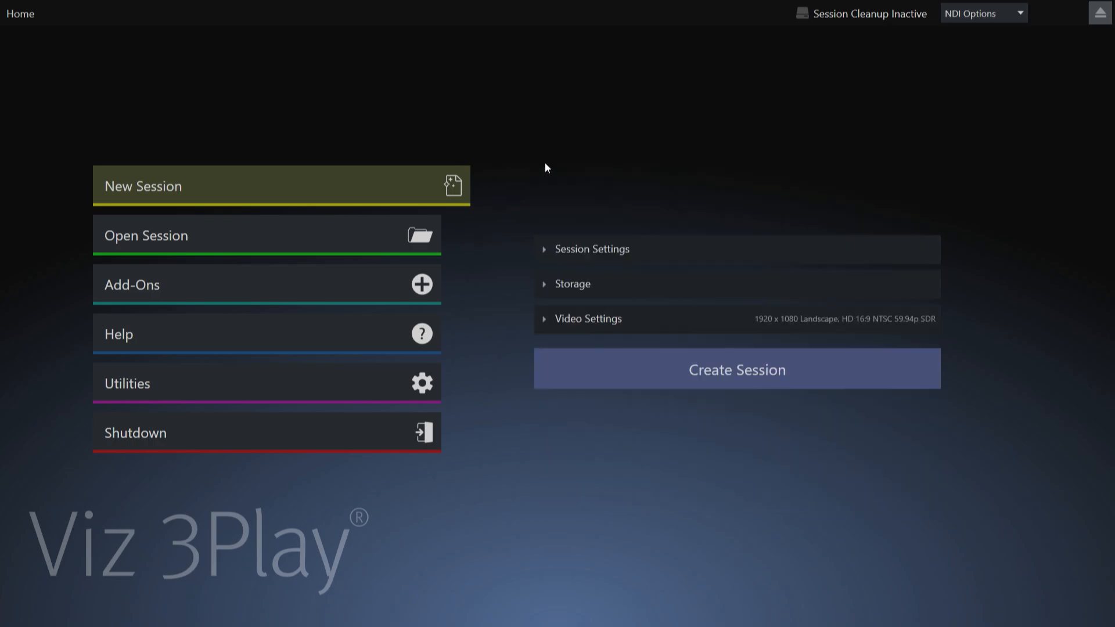
Step: Compare the 4K and HD format presets and the NTSC formats on offer, and set the session's video format preset to 4K
click(545, 318)
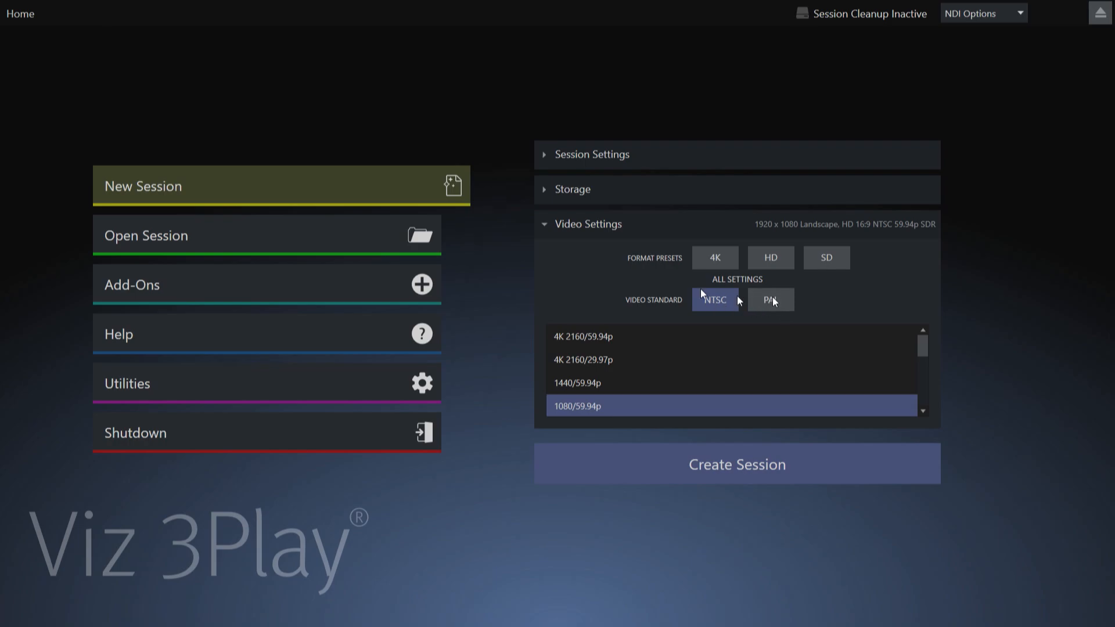
click(715, 260)
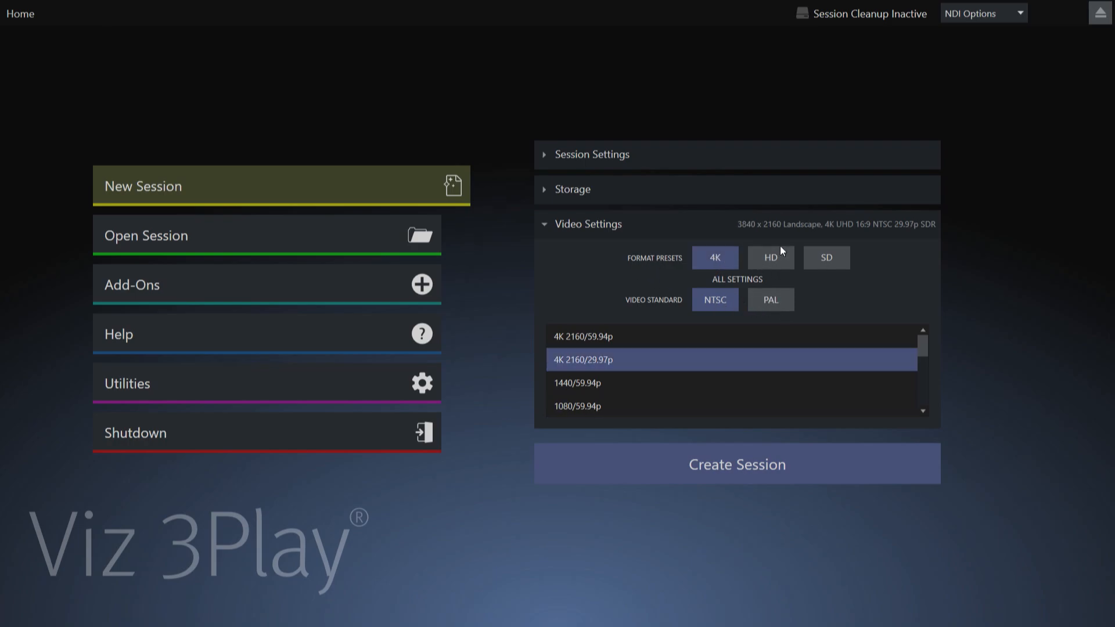
click(776, 259)
click(712, 259)
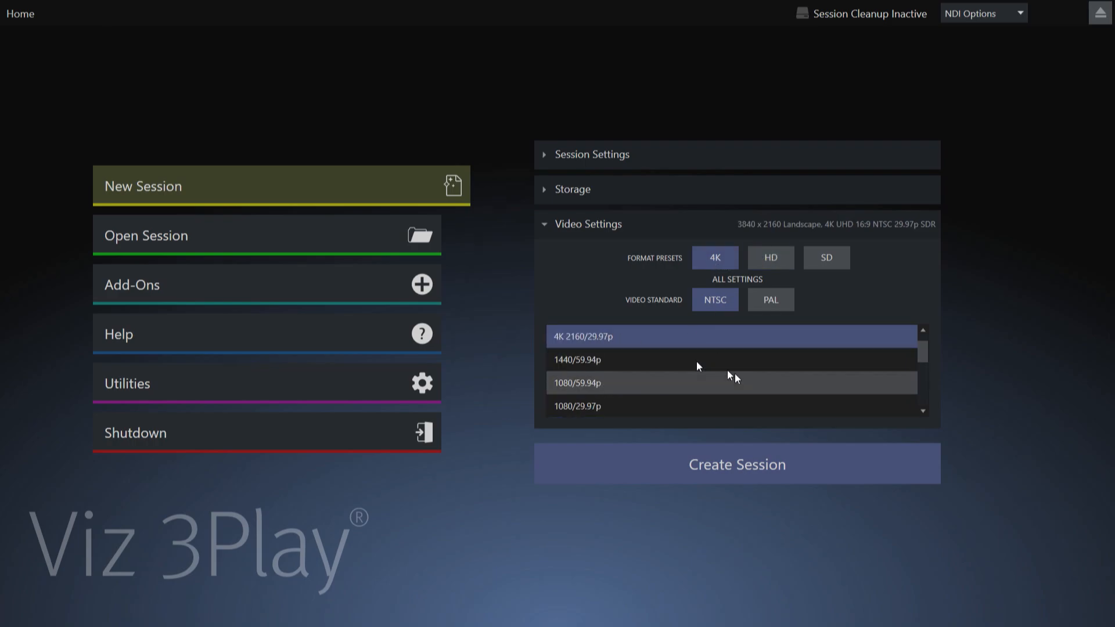
click(763, 253)
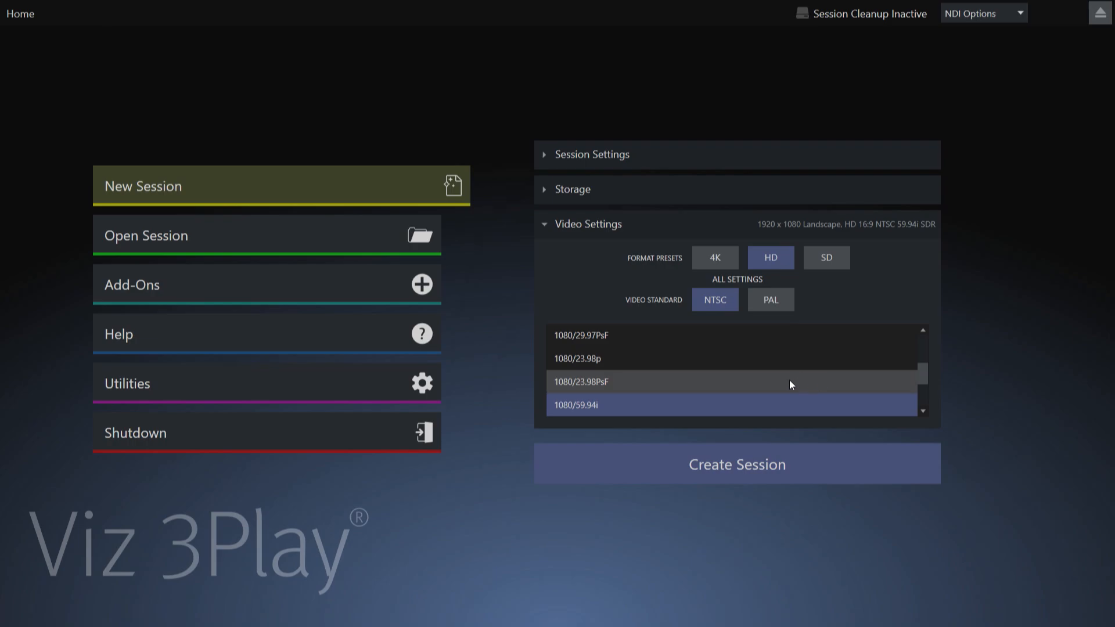
scroll(789, 381, down, 1)
scroll(789, 385, up, 1)
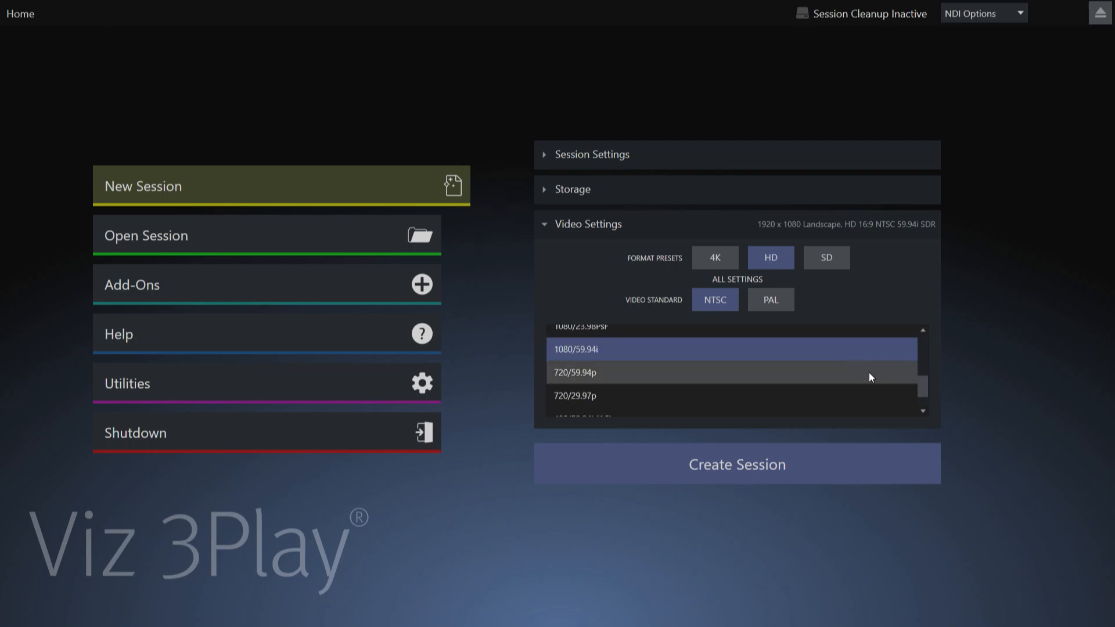
scroll(870, 376, down, 1)
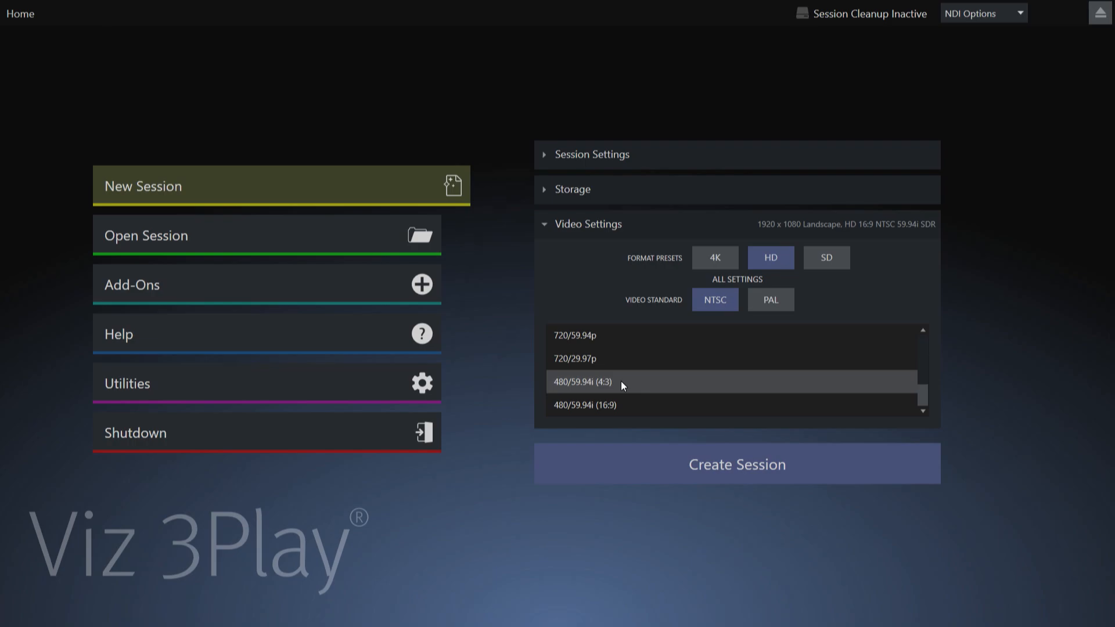
scroll(621, 381, up, 5)
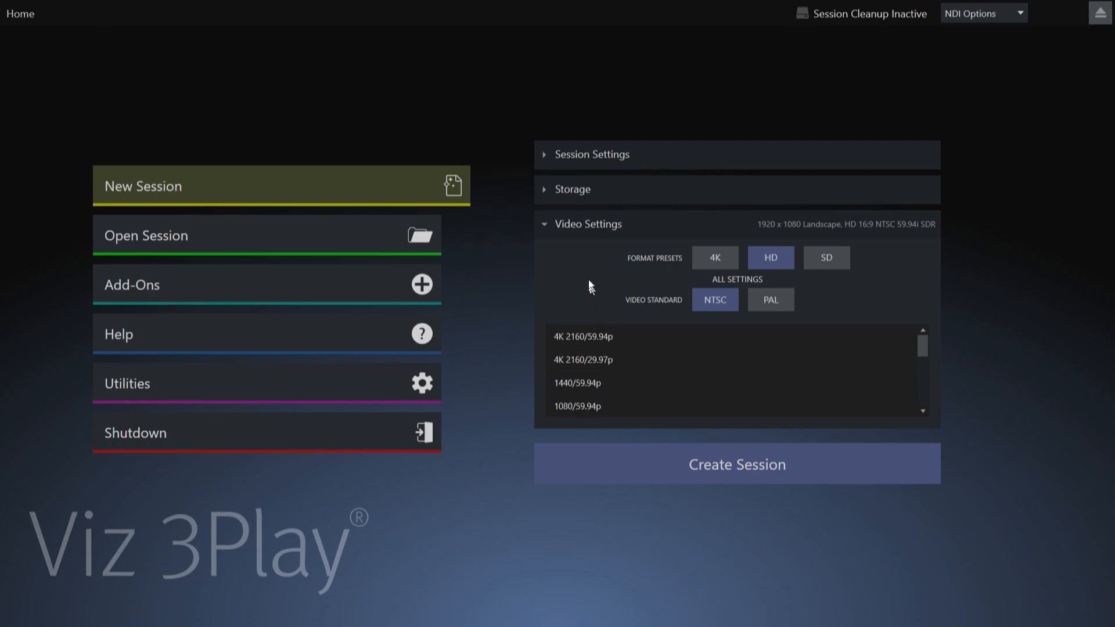
click(711, 260)
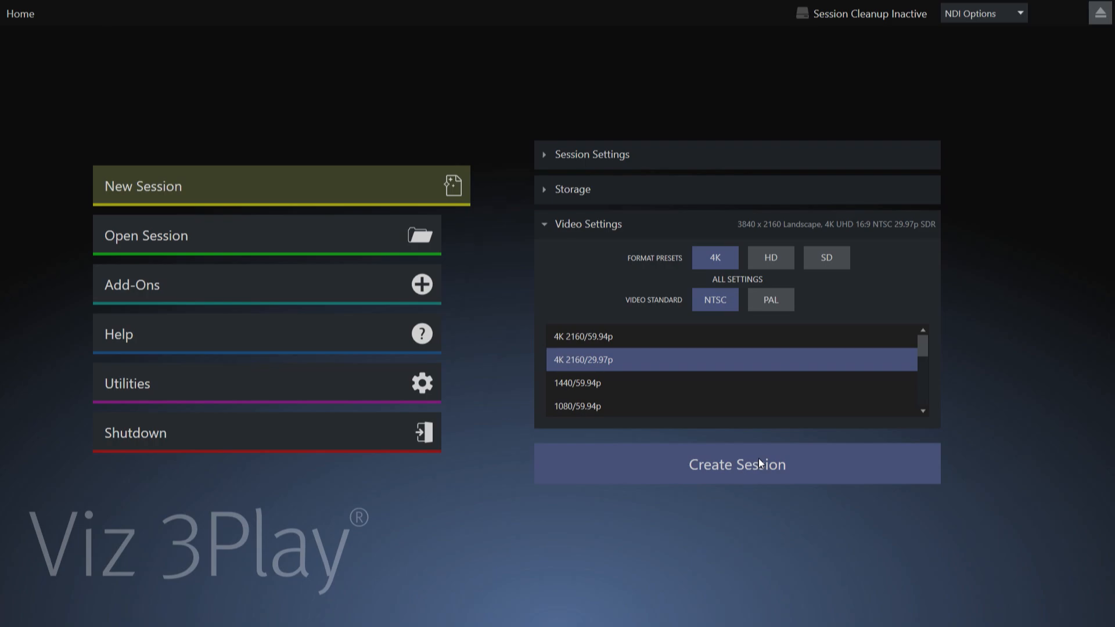
Step: Base the new session on the D: ELF 3Play Demo template, and create and start it
click(545, 155)
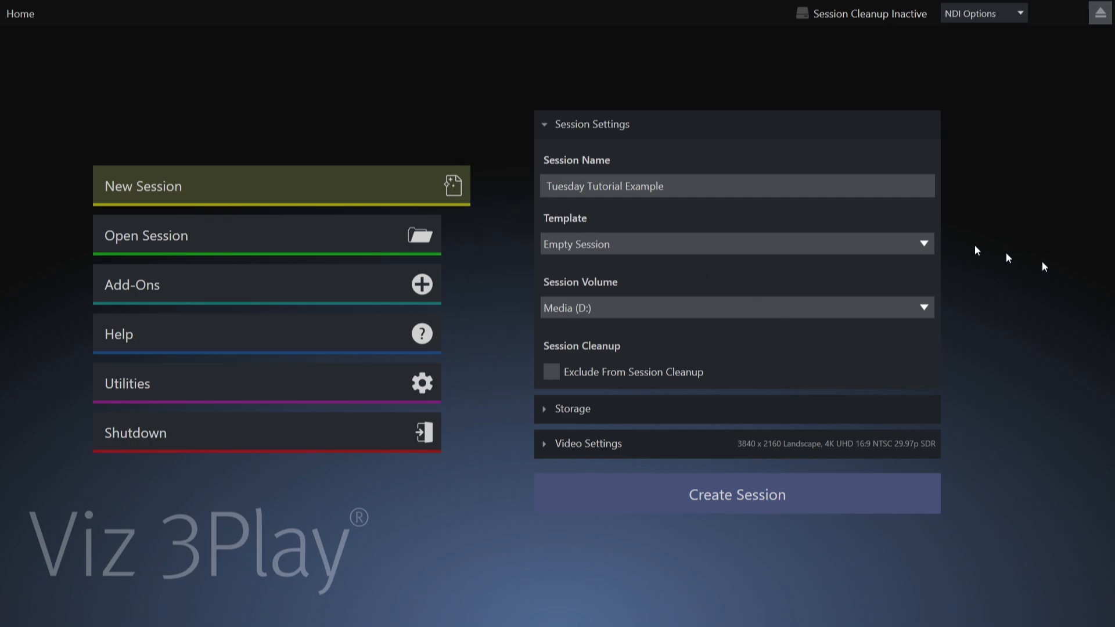
click(924, 246)
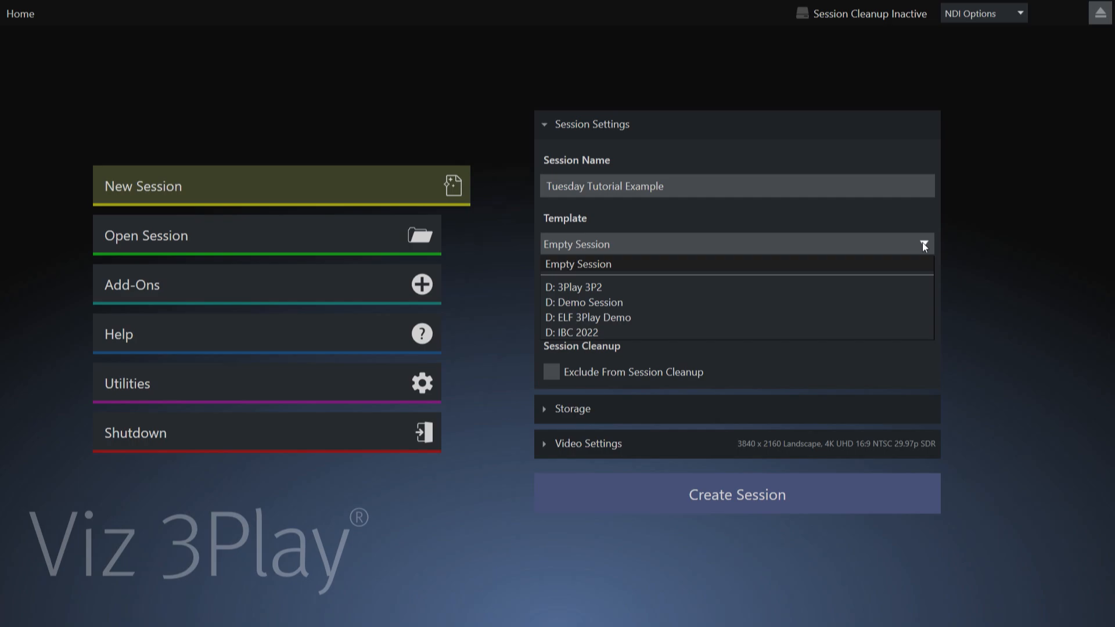
click(592, 318)
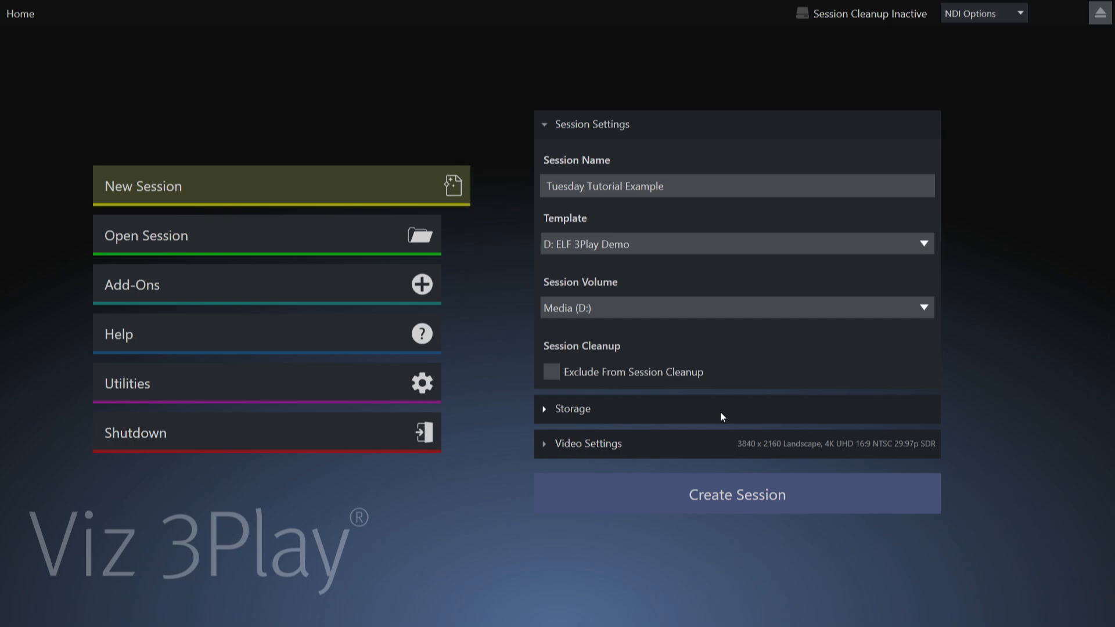
click(786, 504)
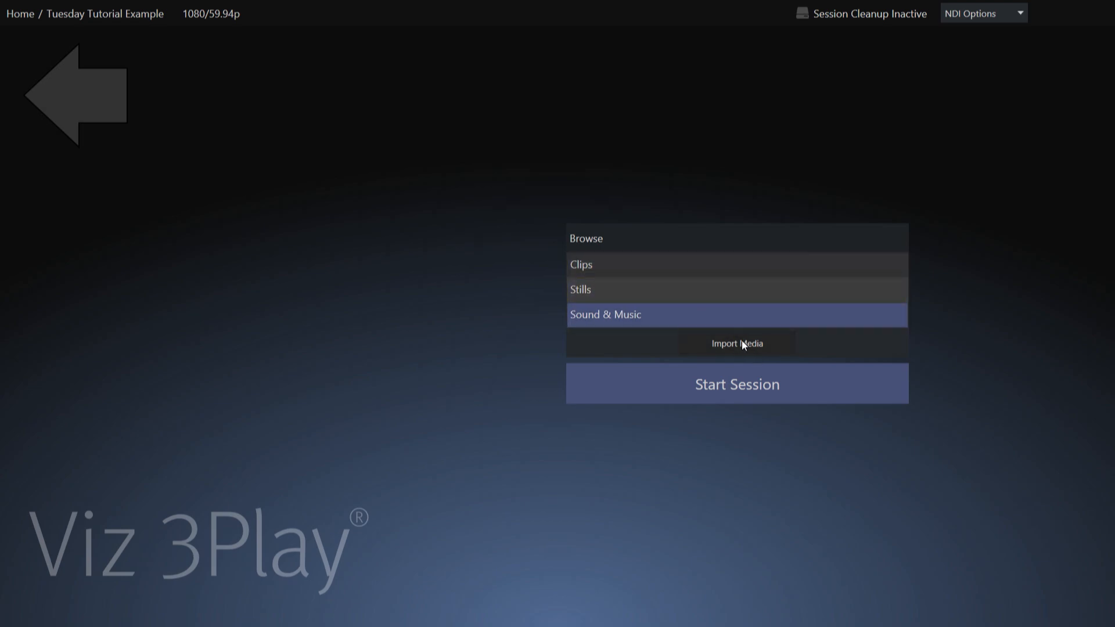
click(748, 385)
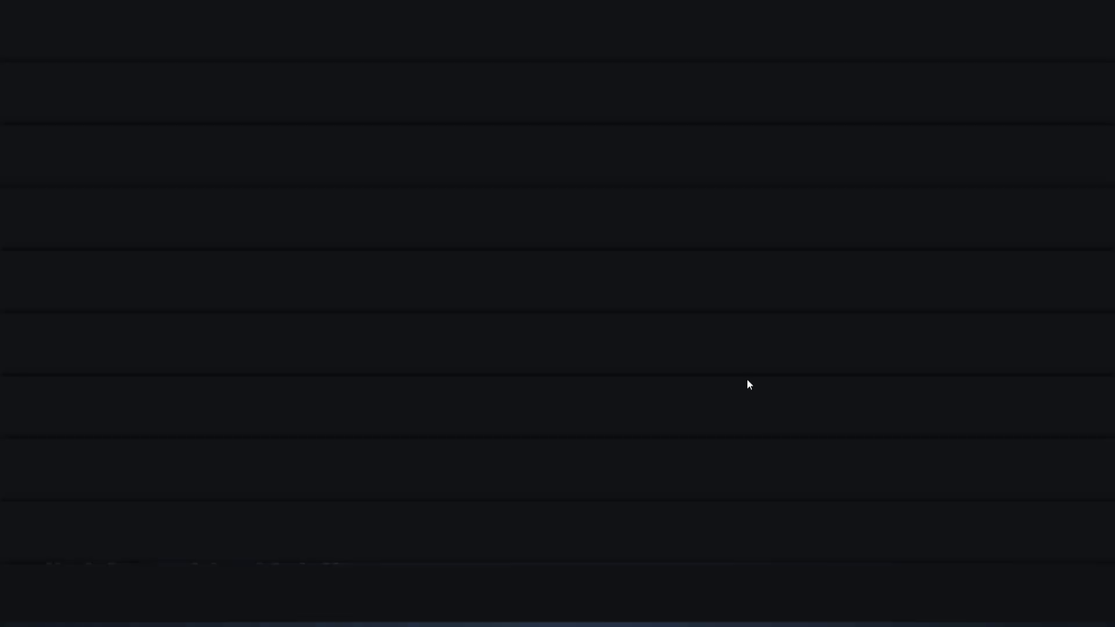